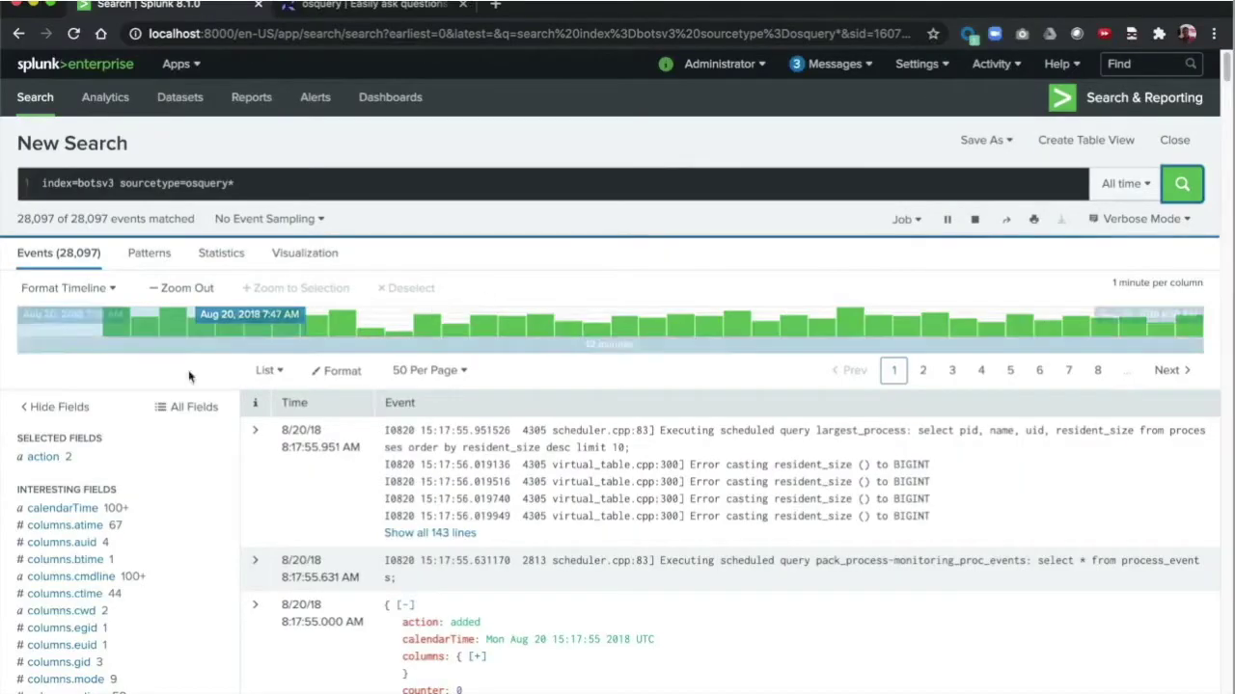
- Filter the osquery results to name=pack_fim_file_events using the name field's top values
scroll(149, 450, "down", 1)
scroll(150, 451, "down", 2)
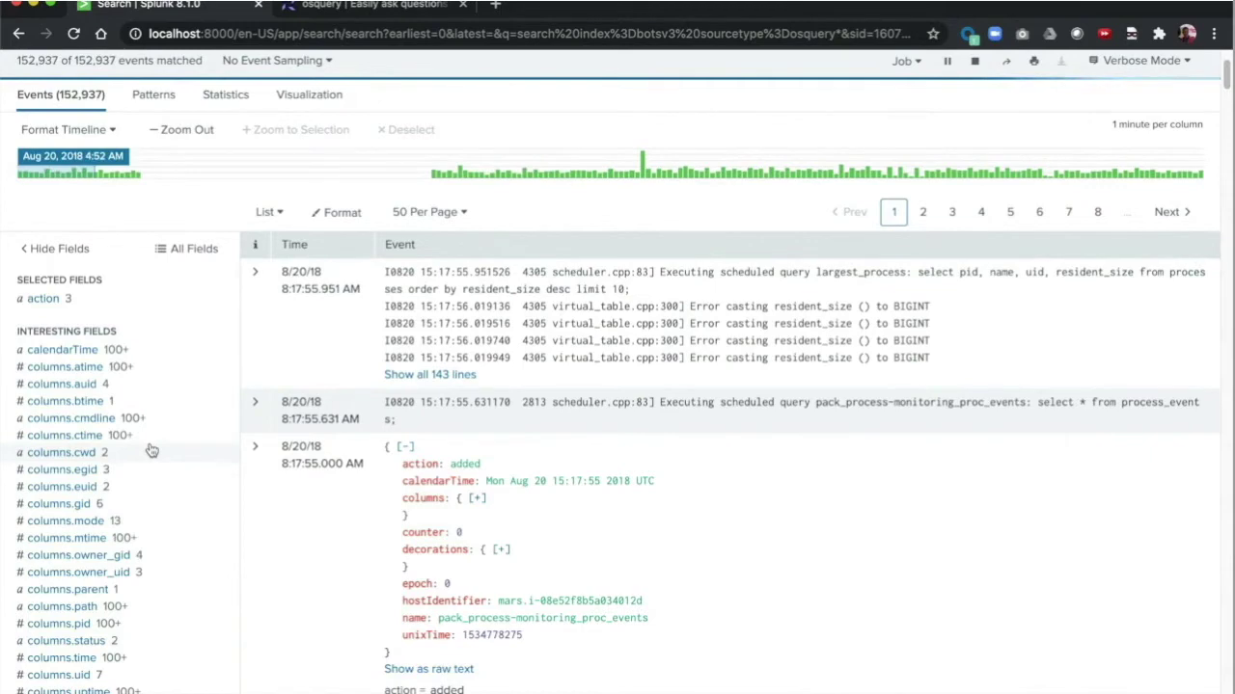
scroll(150, 451, "down", 3)
scroll(149, 450, "down", 2)
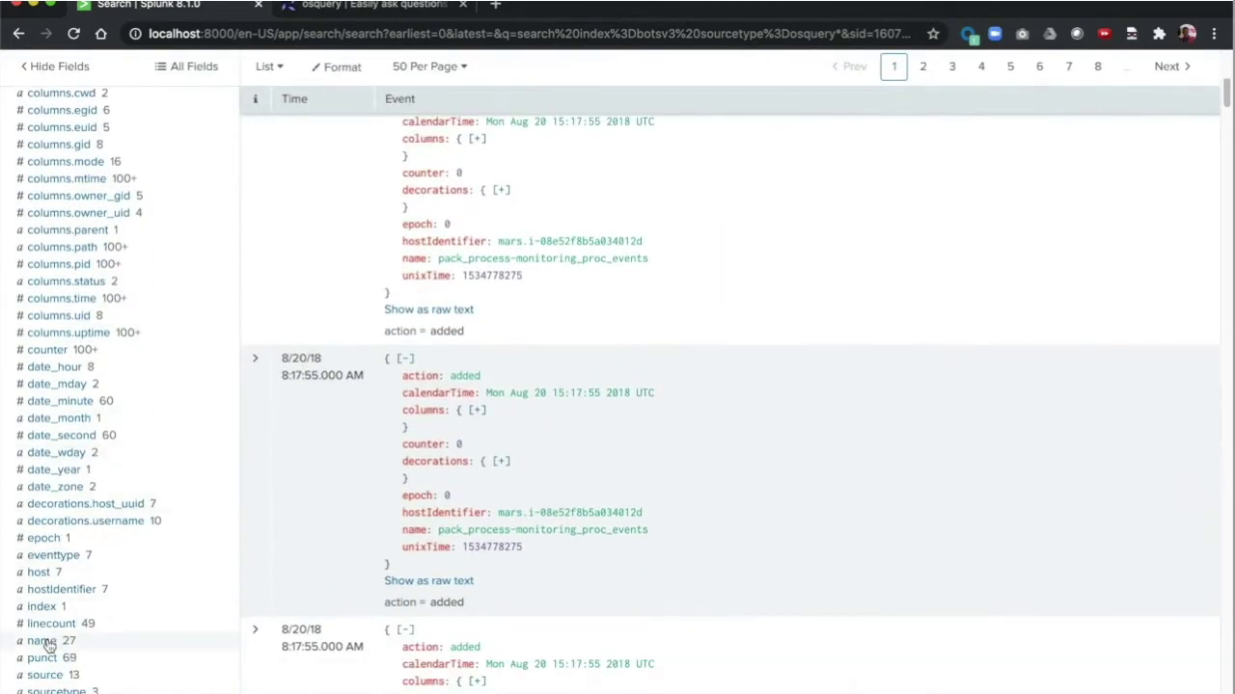
left_click(44, 641)
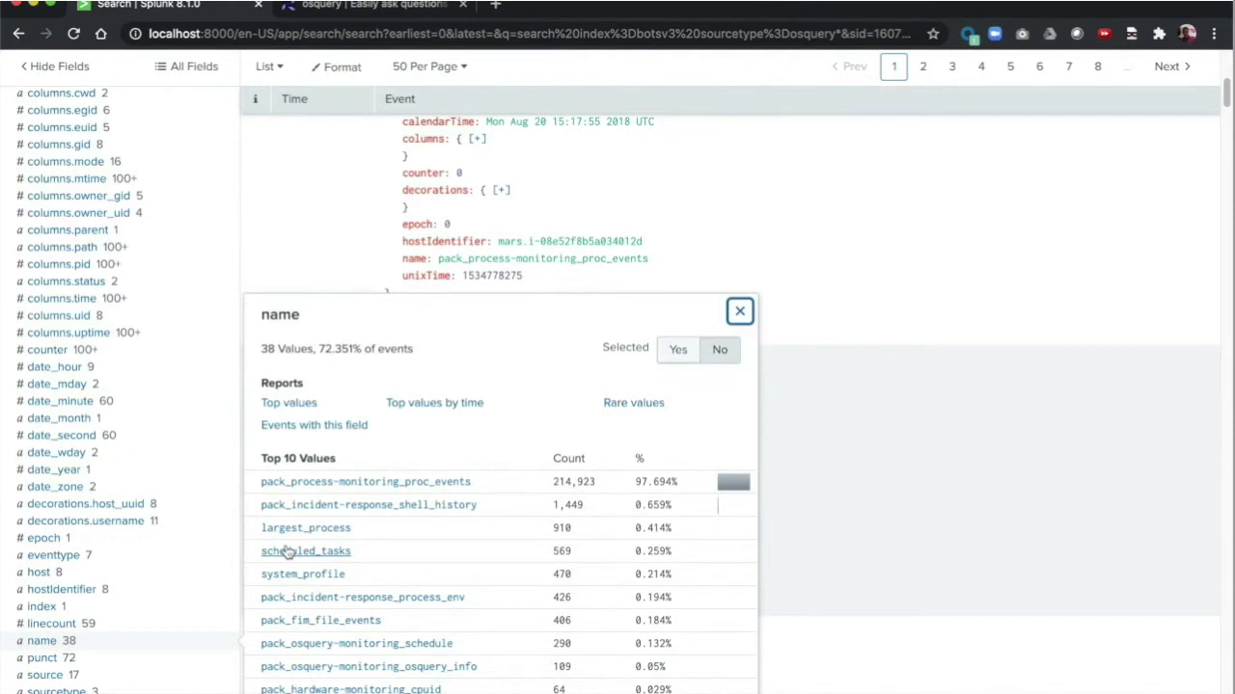
left_click(327, 624)
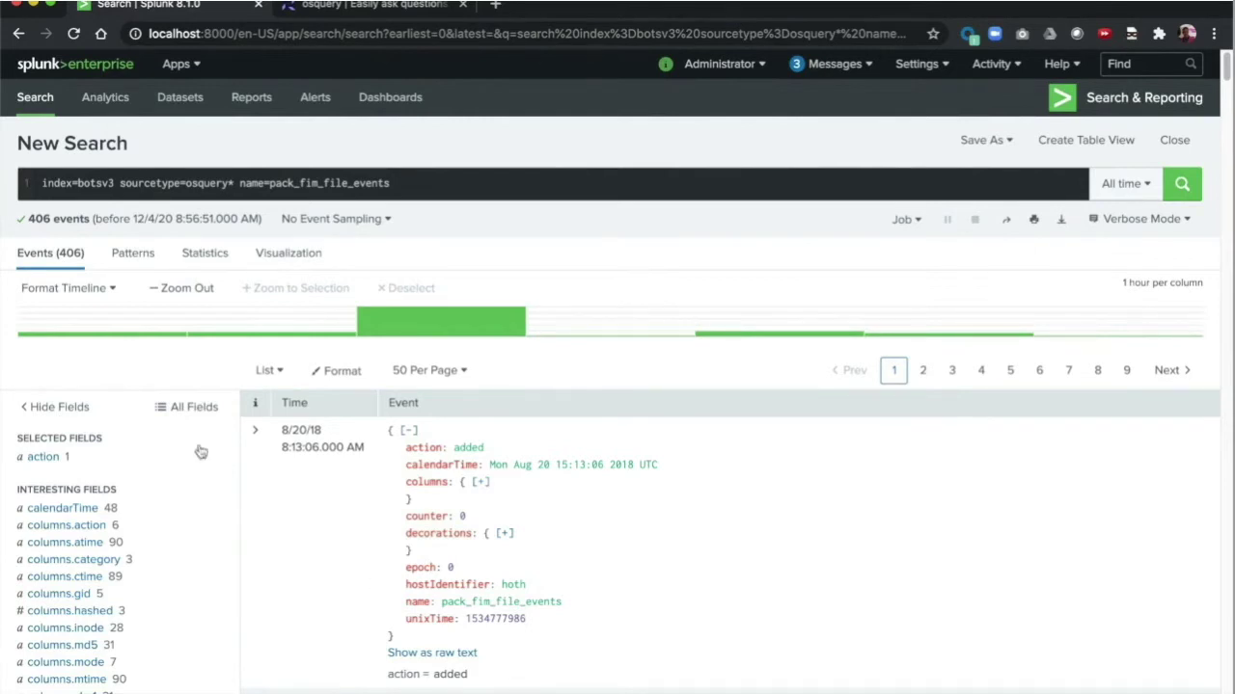
left_click(421, 177)
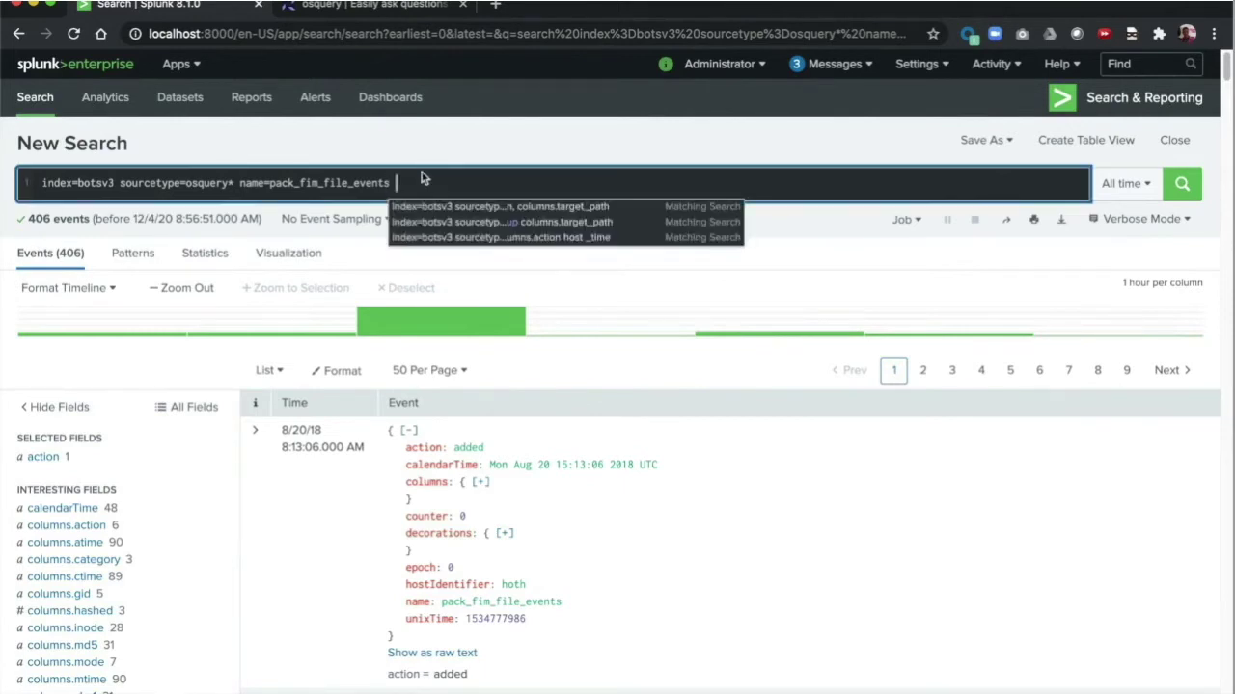
- Append '/home columns.action=updated | table host, columns.action, columns.target_path | dedup columns.target_path' and run it
type("/home columns.action=updated |table host, columns.action, columns.target_path | dedup columns.target_path")
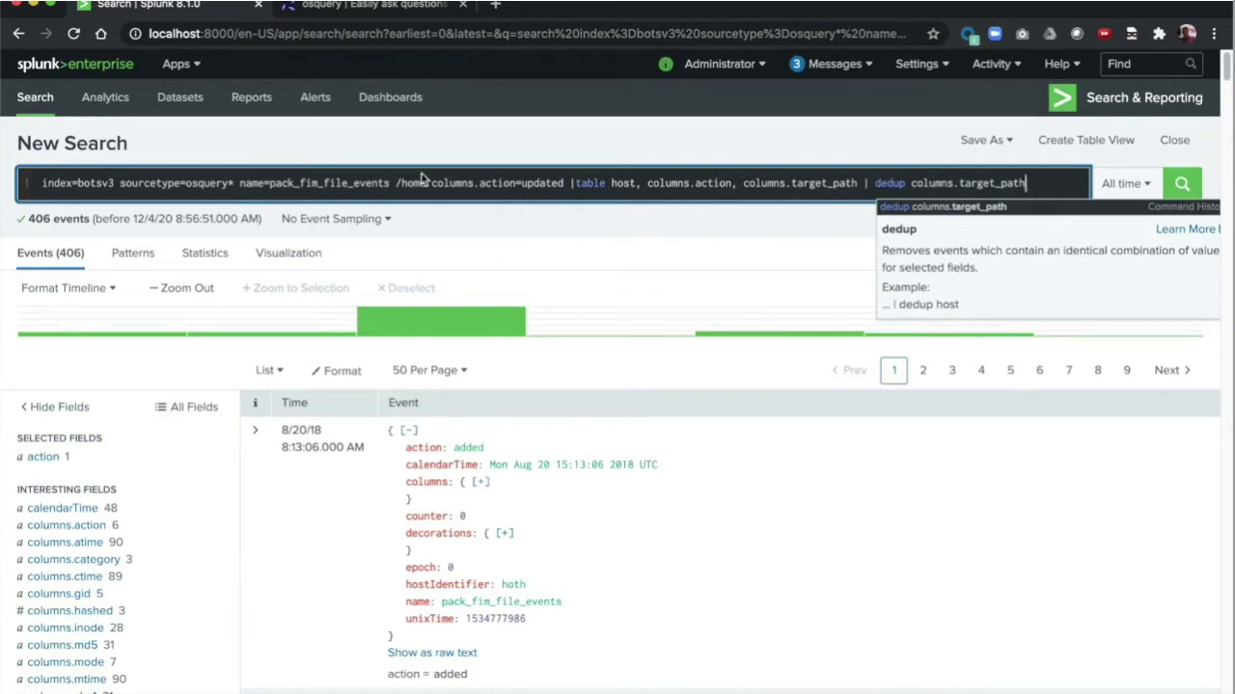
left_click(1182, 185)
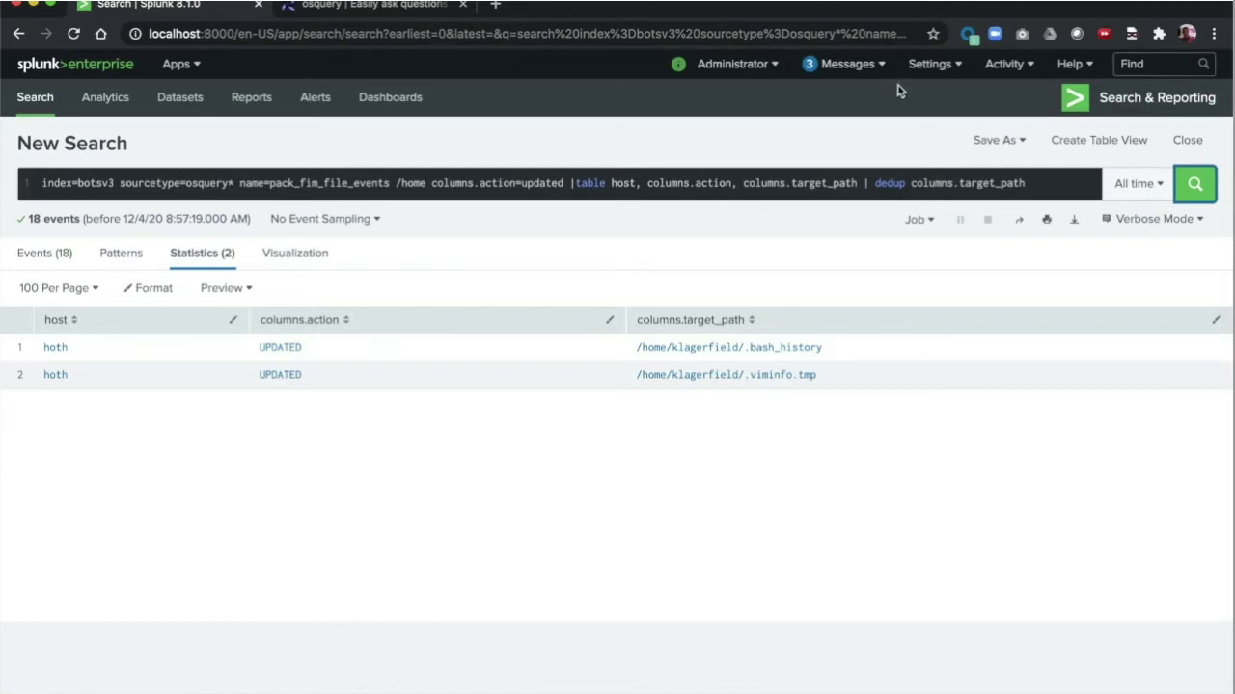
- Review the Save As Alert settings and its Add Actions list
left_click(981, 140)
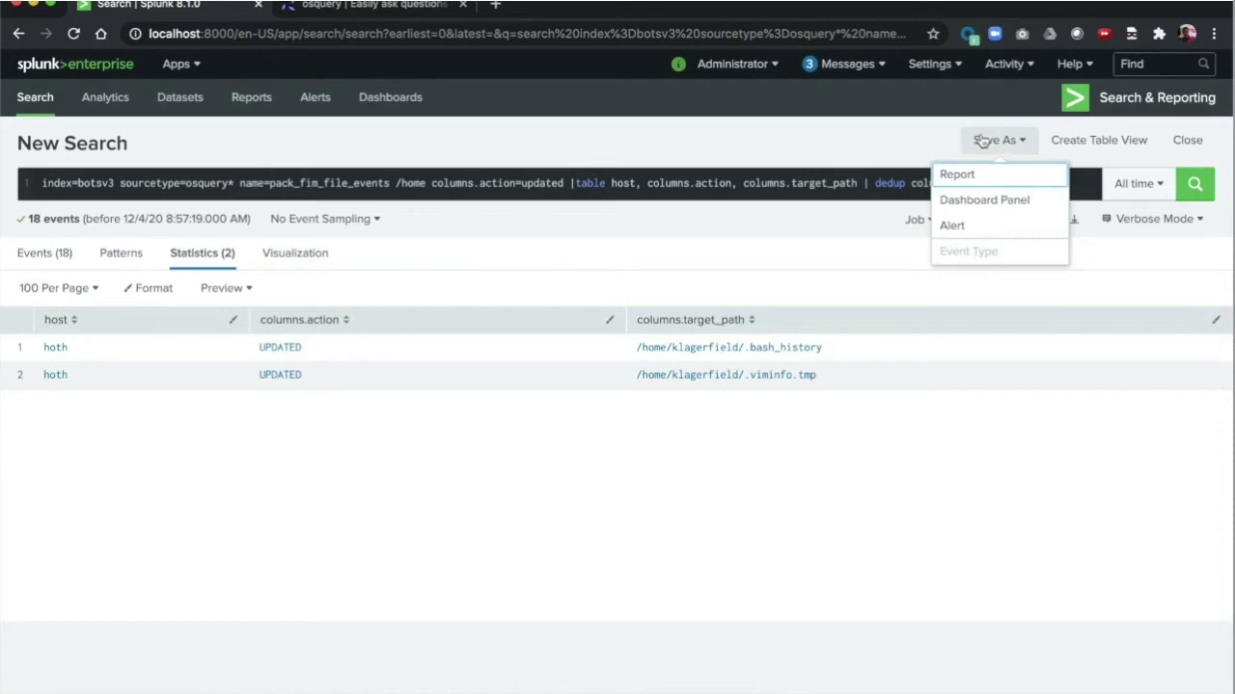
left_click(952, 226)
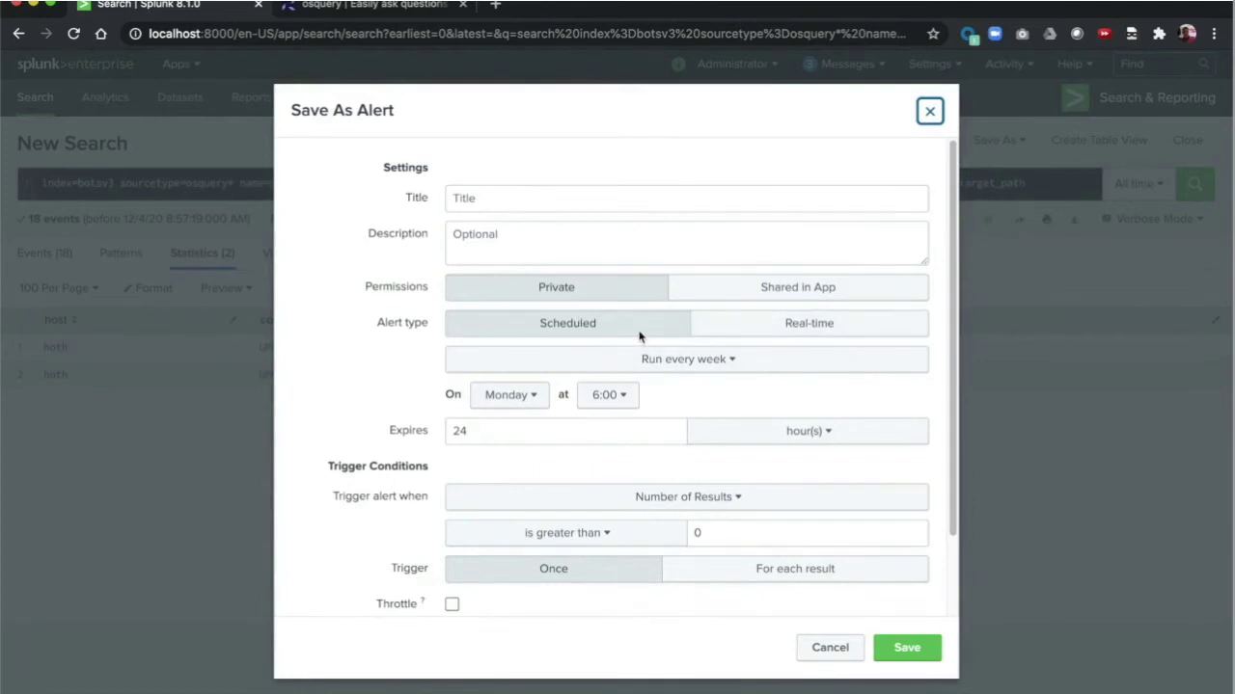
scroll(638, 335, "down", 3)
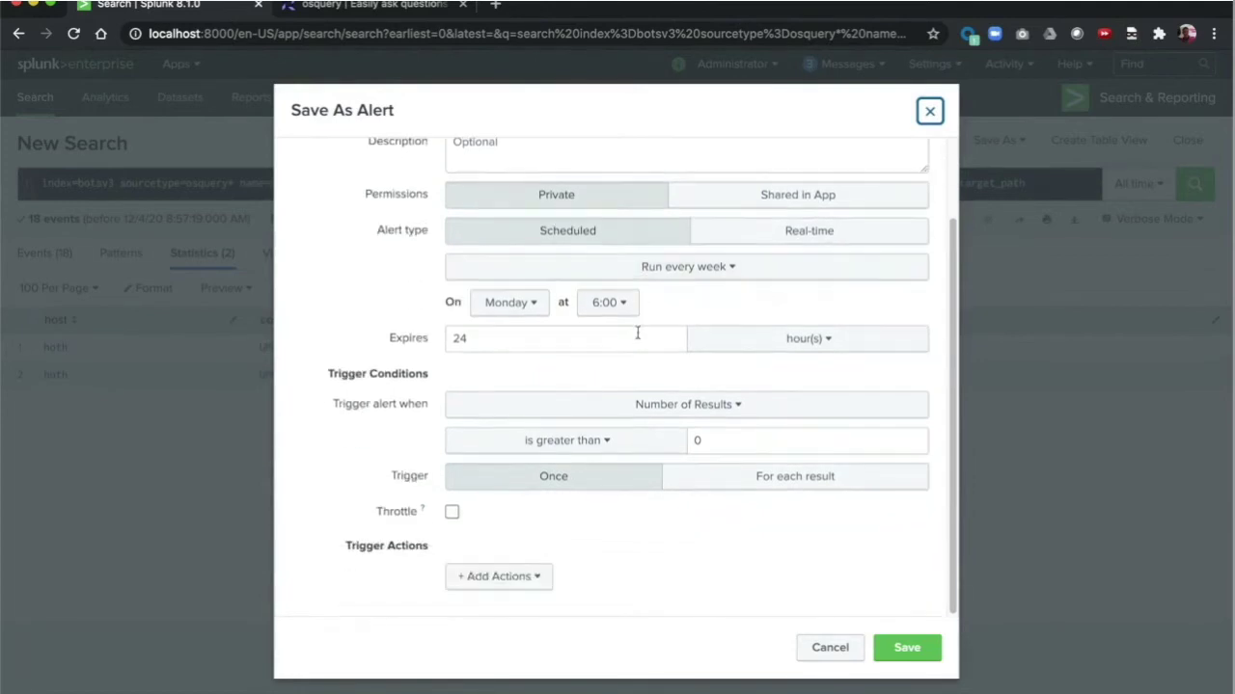
left_click(528, 576)
scroll(531, 531, "down", 4)
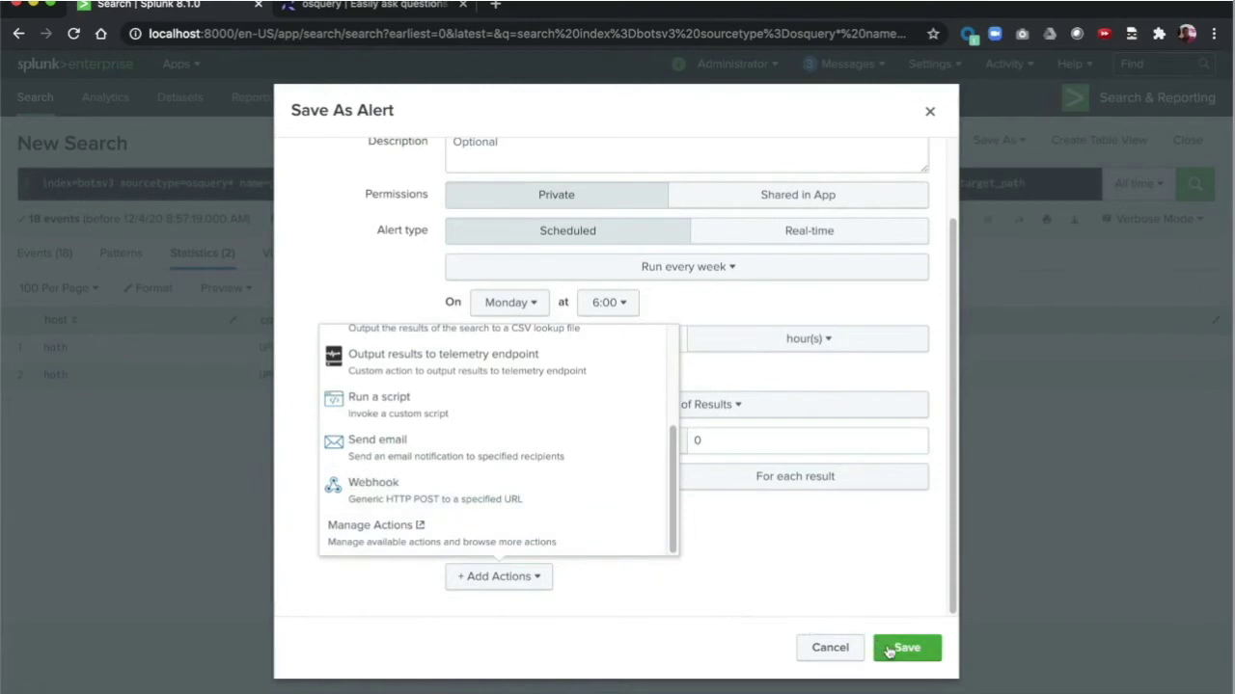
- Close the alert dialog and paste the daily file-request timechart query into a new search
left_click(841, 646)
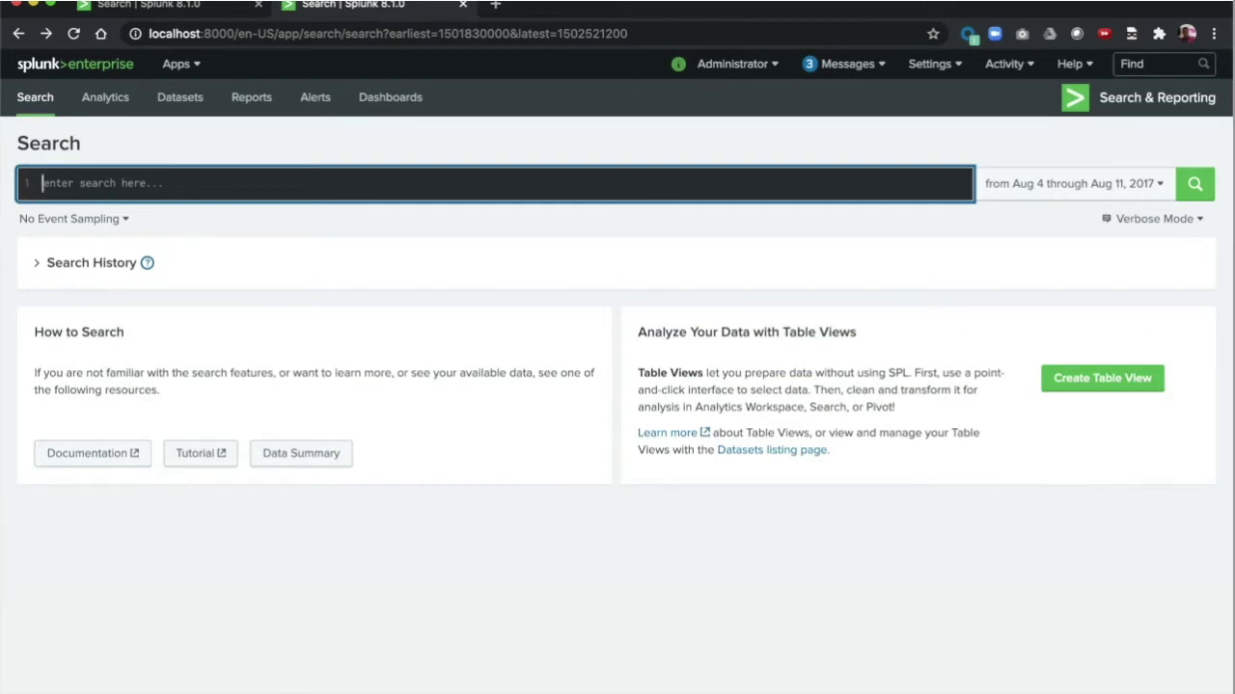
type("index=botsv2 sourcetype=\"access_combined\"   | timechart  span=1d count by file limit=20 usenull=false useother=false")
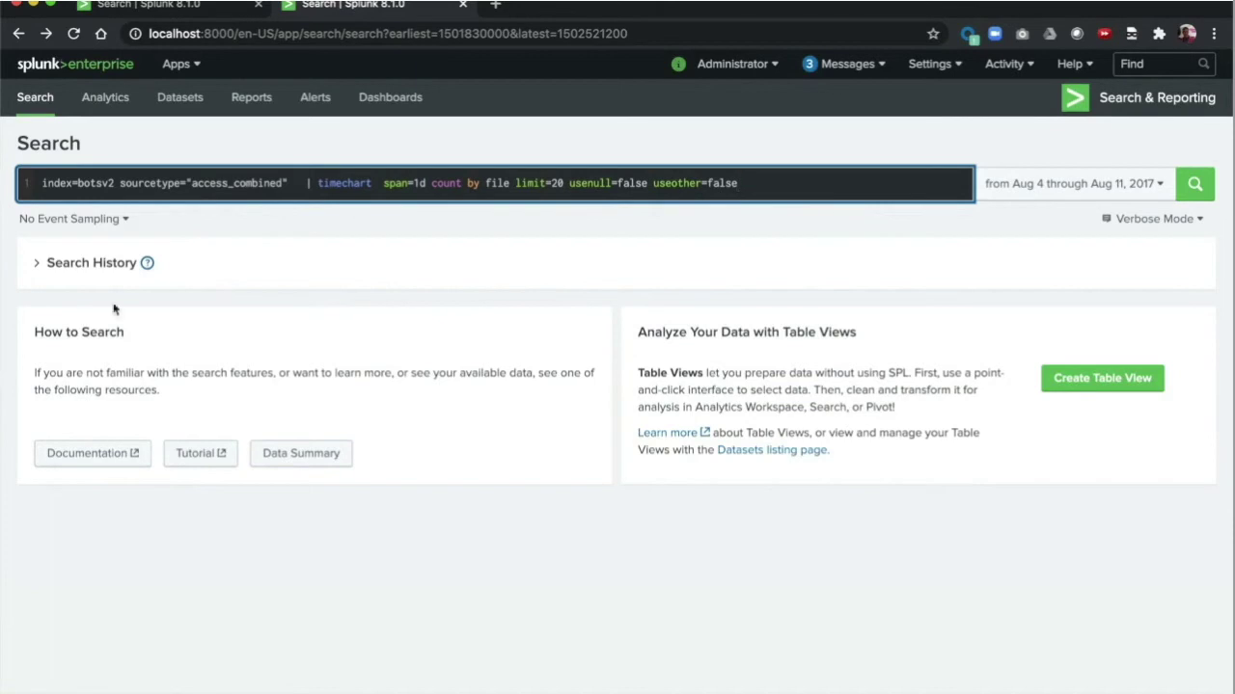
- Run the botsv2 access_combined 'timechart span=1d count by file limit=20' search for Aug 4–11, 2017
left_click(1196, 185)
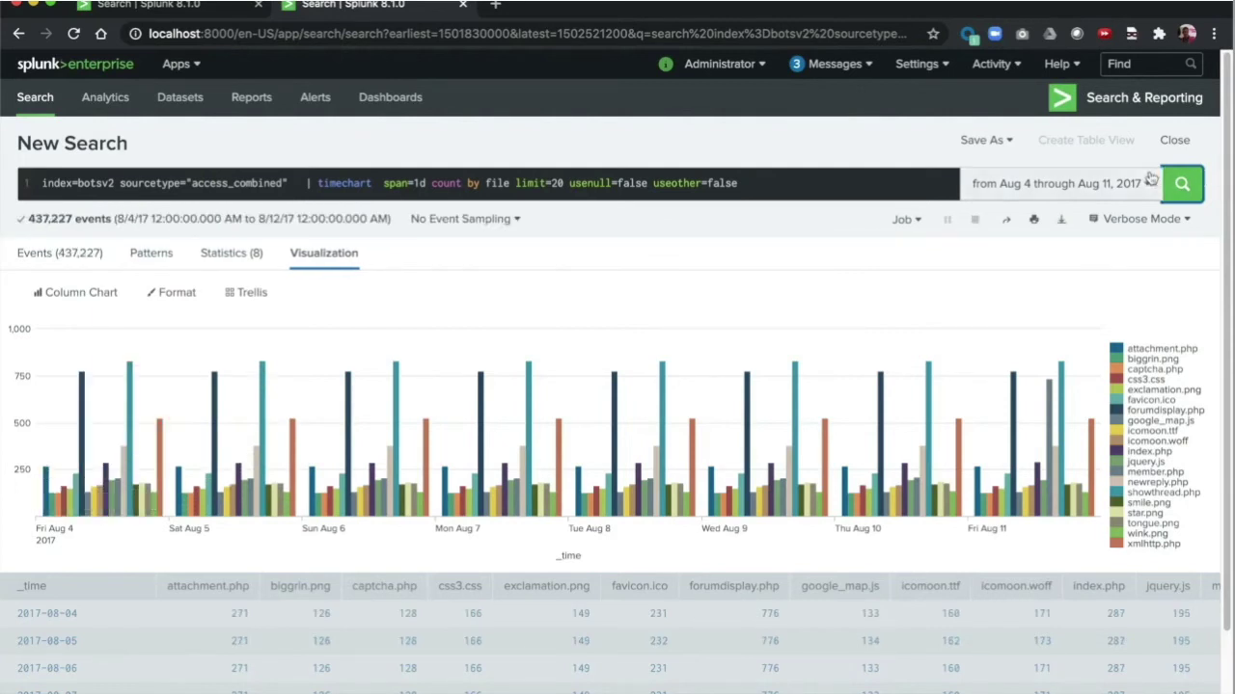
mouse_move(1049, 413)
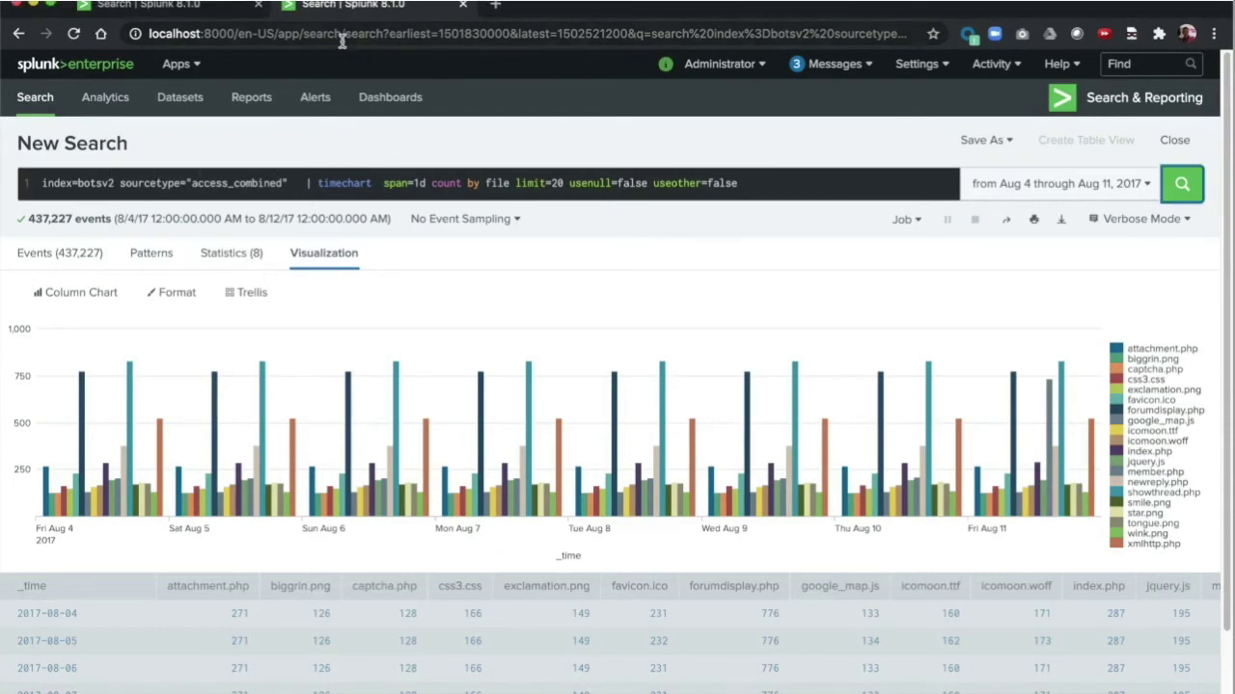
- In the empty search tab, paste the JSESSIONID /viewCart-to-/checkout transaction query charting hourly avg(duration)
left_click(231, 8)
left_click(245, 35)
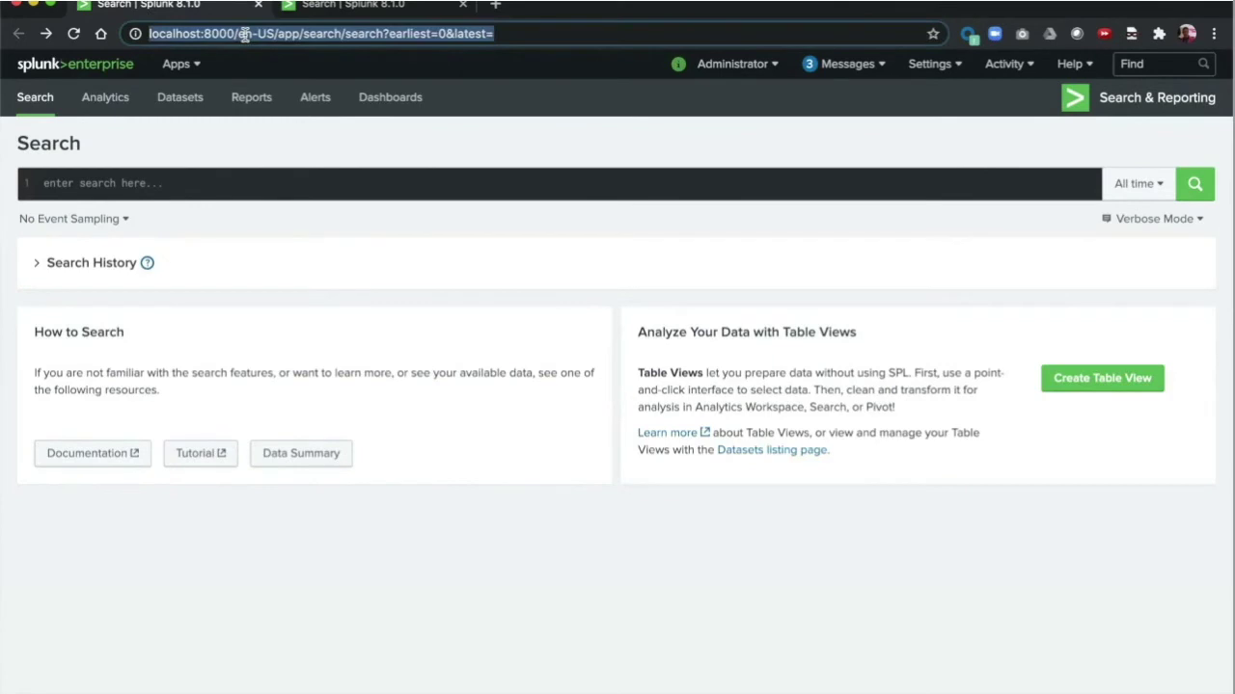
left_click(222, 178)
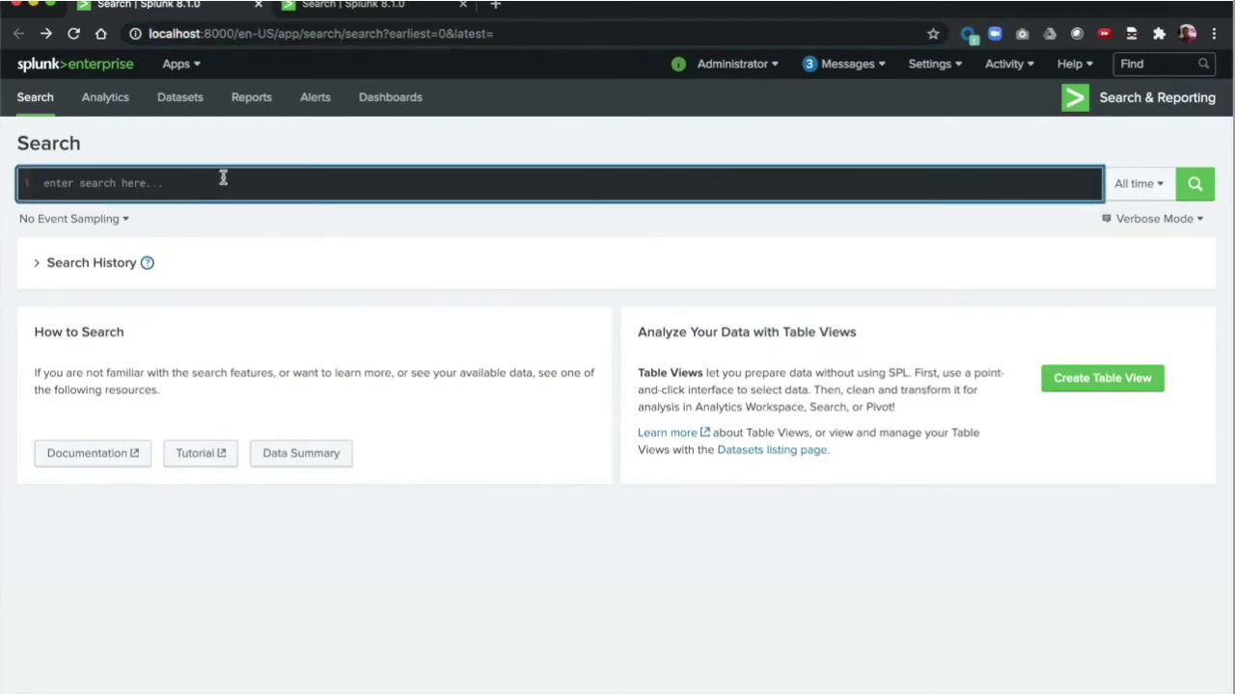
type("index=\"web-site\" sourcetype=\"access_combined_wcookie\" | transaction JSESSIONID startswith=\"GET /viewCart\" endswith=\"POST /checkout\" | timechart span=1h avg(duration)")
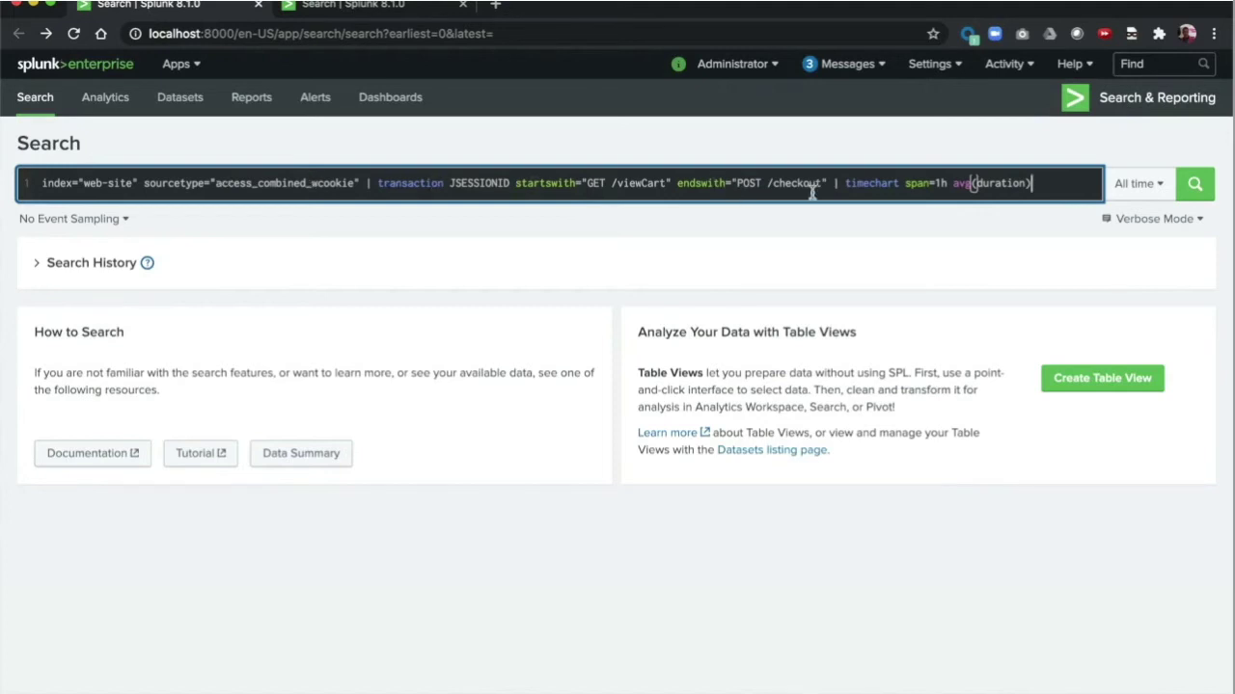
- Run the hourly average checkout duration chart, then replace the query with the streamstats outlier search
left_click(1194, 183)
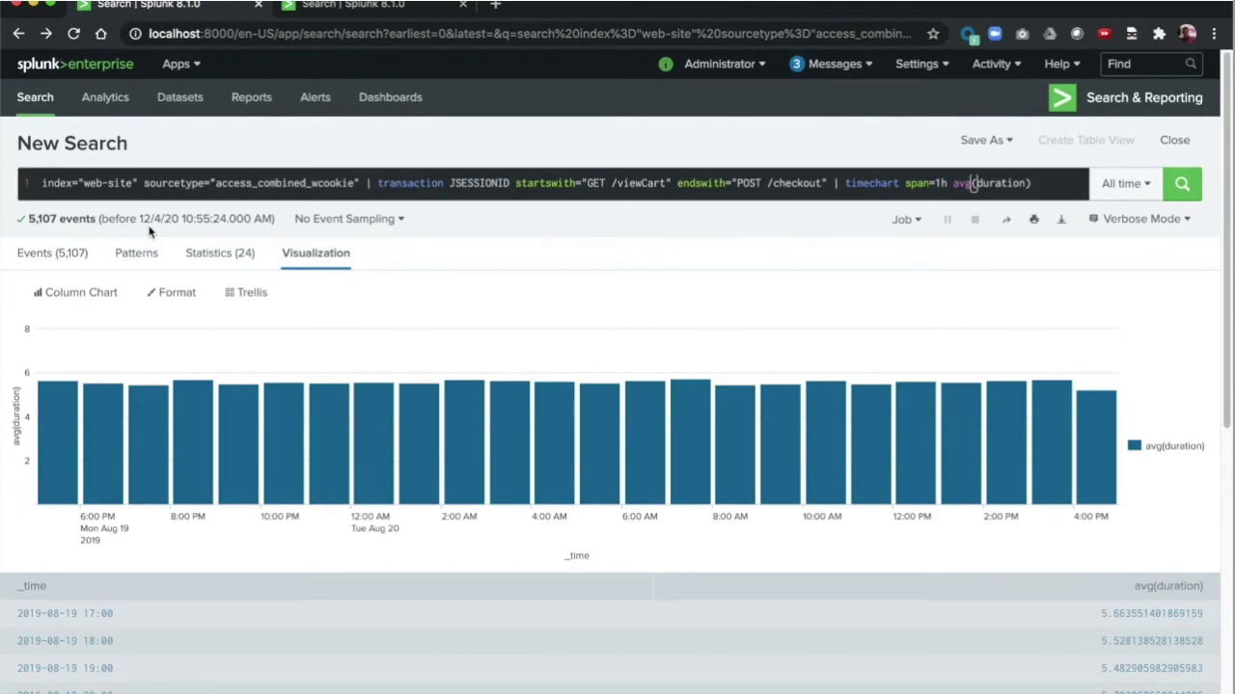
left_click(74, 192)
key("ctrl+a")
type("index=\"web-site\" sourcetype=\"access_combined_wcookie\" | transaction JSESSIONID startswith=\"GET /viewCart\" endswith=\"POST /checkout\" | table _time, duration, JSESSIONID | streamstats window=100 avg(\"duration\") as avg stdev(\"duration\") as stdev | eval upperBound=(avg+stdev*2) | eval isOutlier=if('duration' > upperBound, 1, 0) | table \"_time\", \"JSESSIONID\", \"duration\", \"upperBound\", \"isOutlier\", avg, stdev | sort - duration, isOutlier")
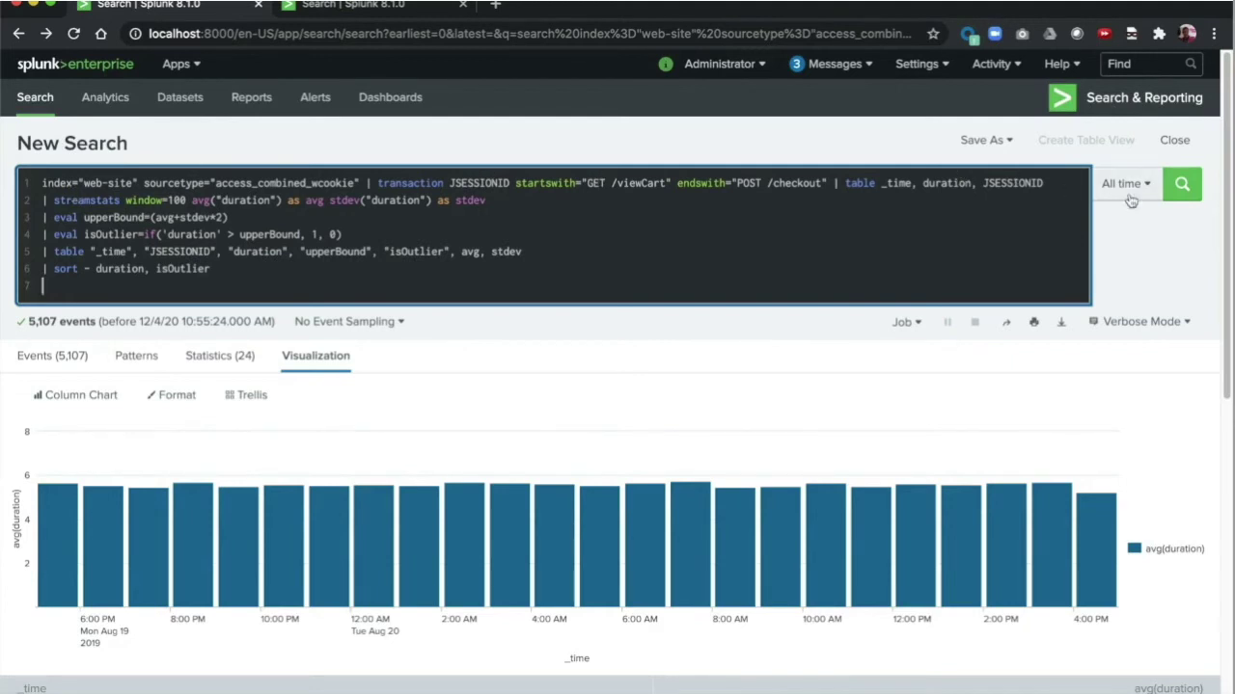
- Run the outlier search and view its duration, upperBound and isOutlier statistics table
left_click(1167, 192)
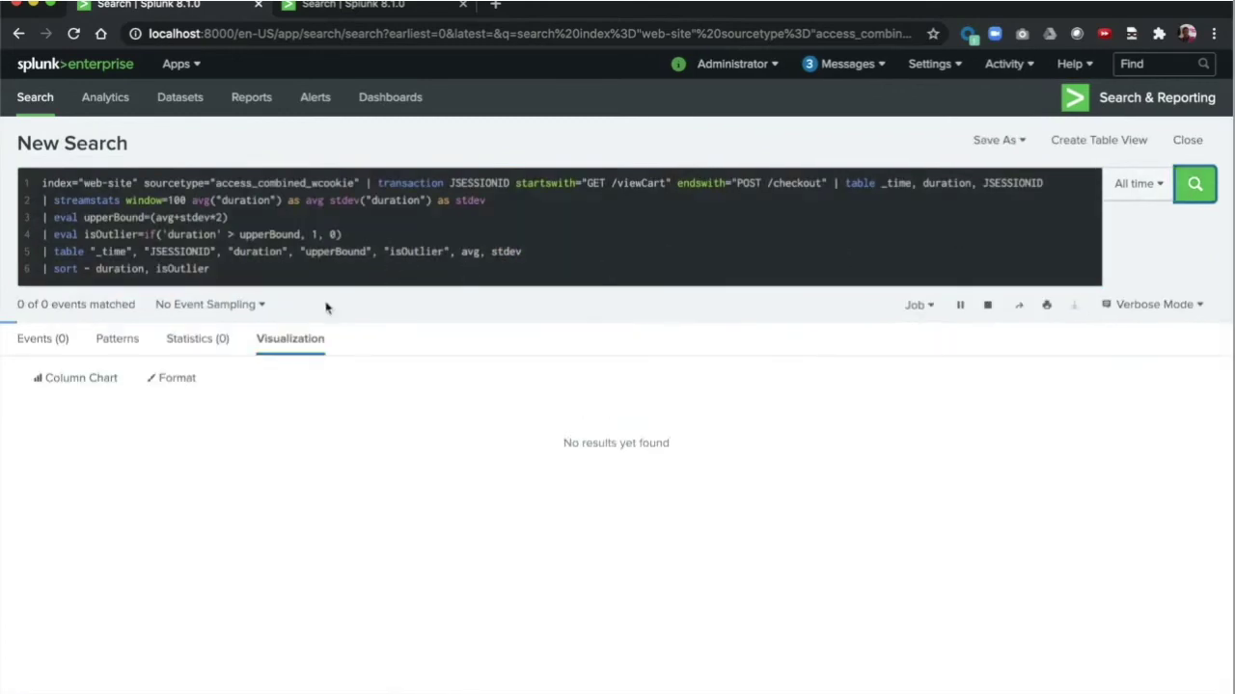
left_click(216, 339)
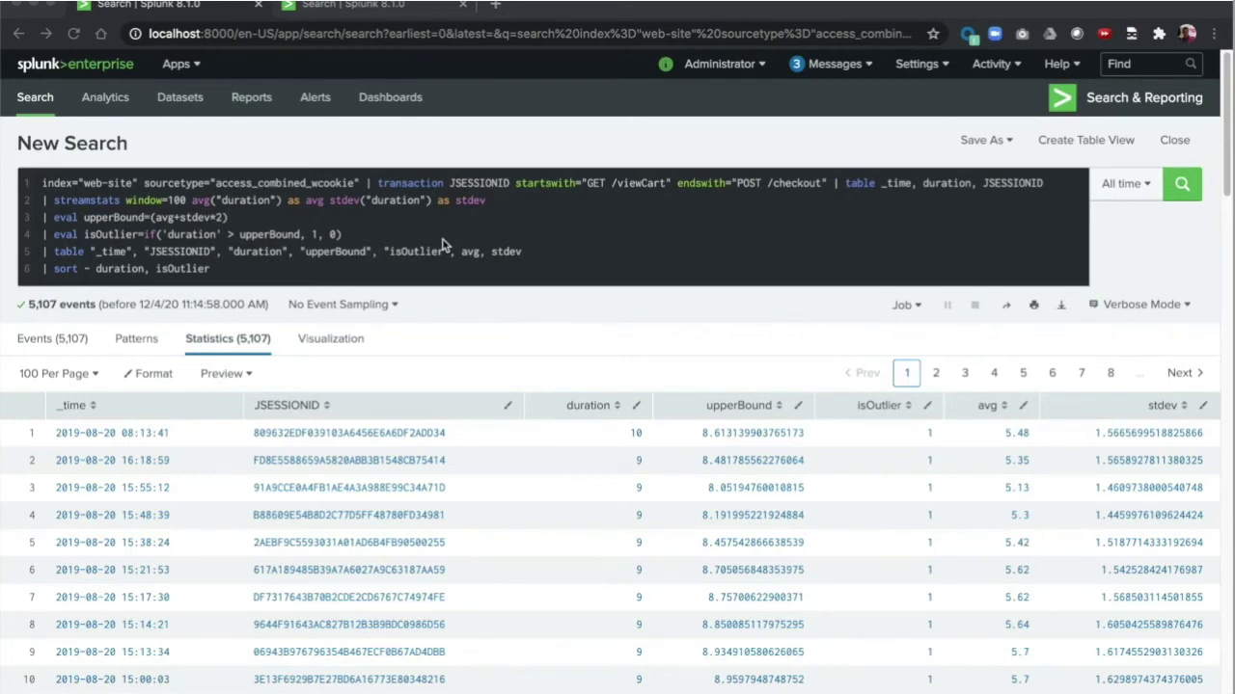
- Replace the query with the appendcols cart-abandonment search, run it, and show a column chart
left_click(228, 270)
left_click_drag(227, 270, 27, 188)
key("ctrl+v")
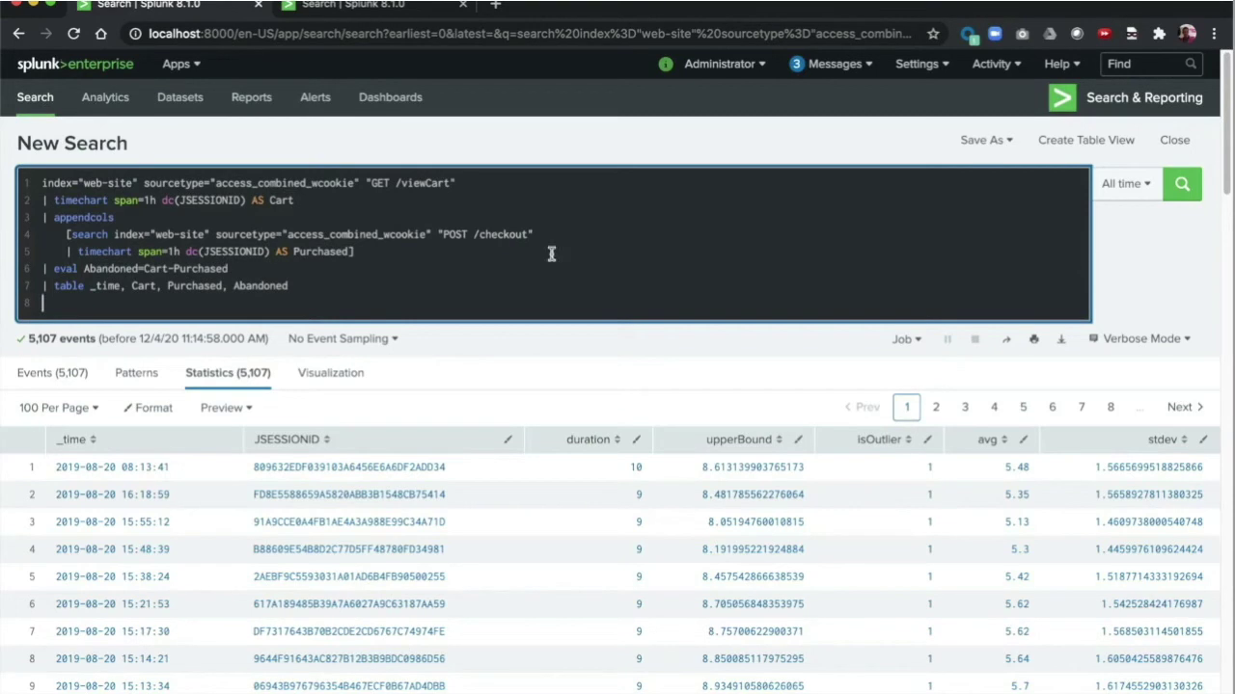
left_click(1178, 196)
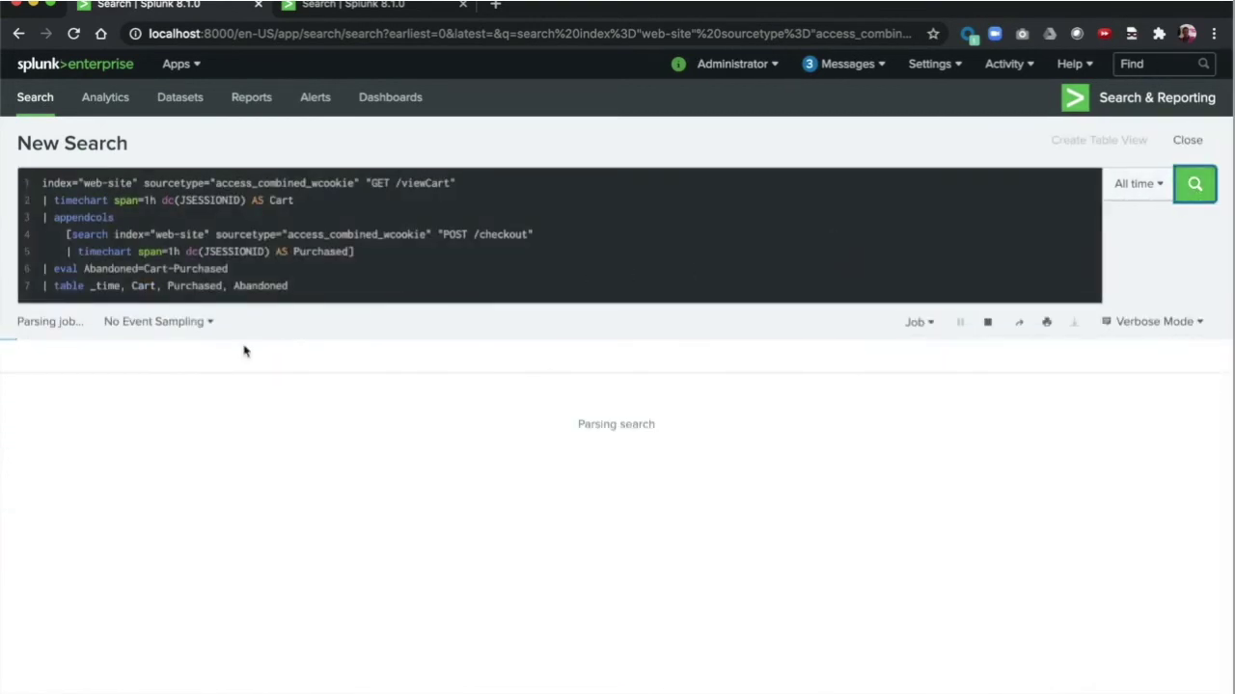
left_click(273, 356)
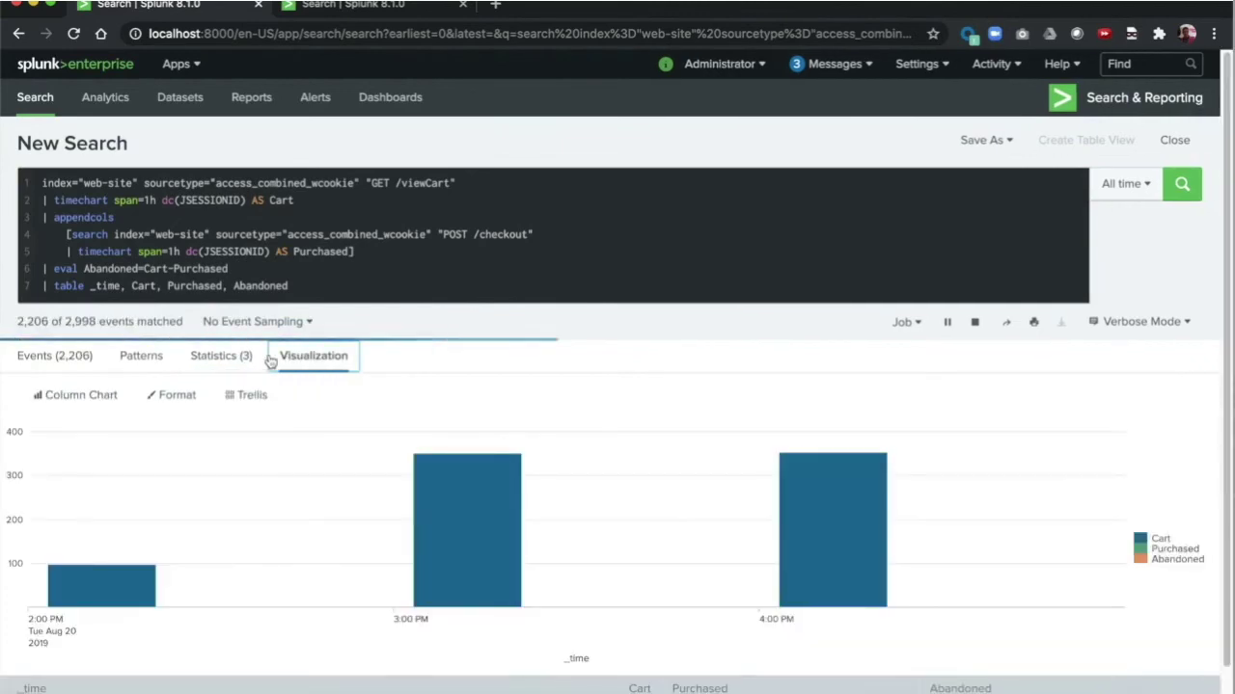